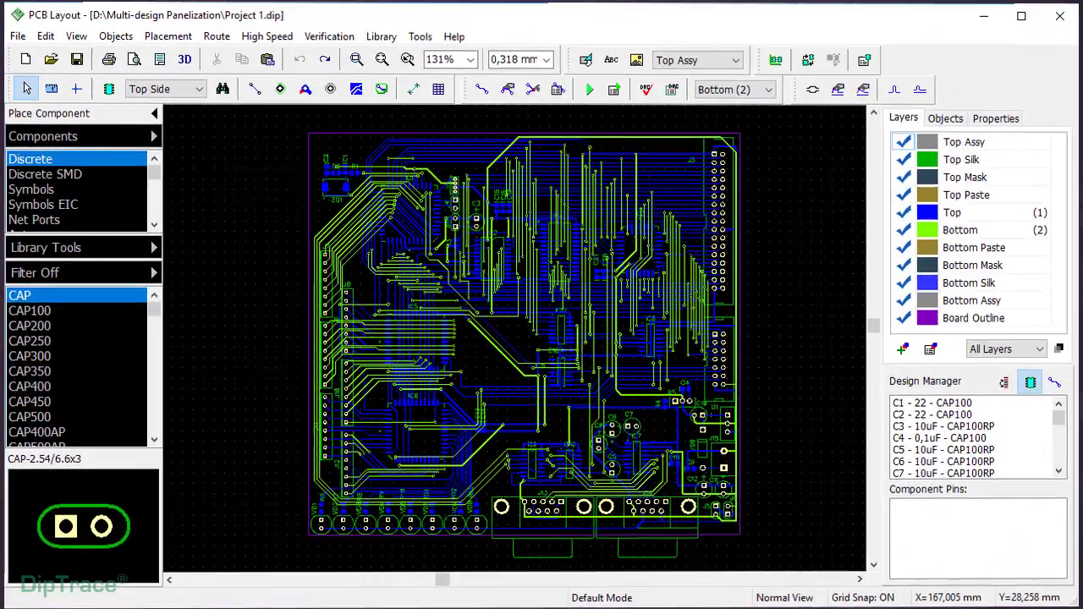
- Save the large board under the new name PCB Panel.dip
{"action": "left_click", "coordinate": [14, 34]}
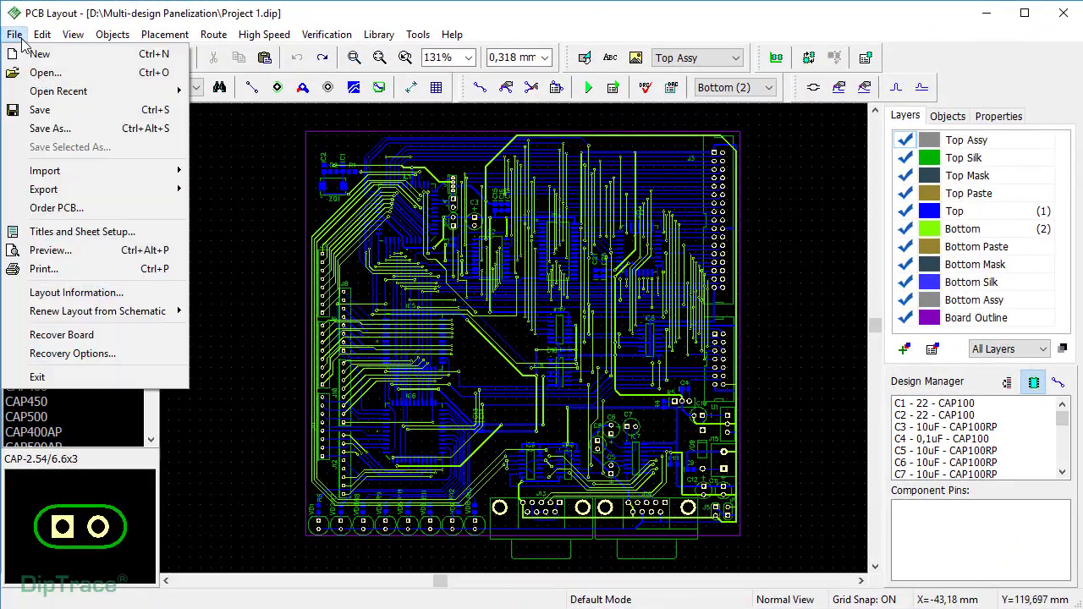
{"action": "left_click", "coordinate": [48, 131]}
{"action": "left_click", "coordinate": [502, 443]}
{"action": "key", "text": "Home"}
{"action": "key", "text": "Delete"}
{"action": "key", "text": "Delete"}
{"action": "key", "text": "Delete"}
{"action": "key", "text": "Delete"}
{"action": "key", "text": "Delete"}
{"action": "key", "text": "Delete"}
{"action": "key", "text": "Delete"}
{"action": "key", "text": "Delete"}
{"action": "key", "text": "Delete"}
{"action": "type", "text": "PCB Panel"}
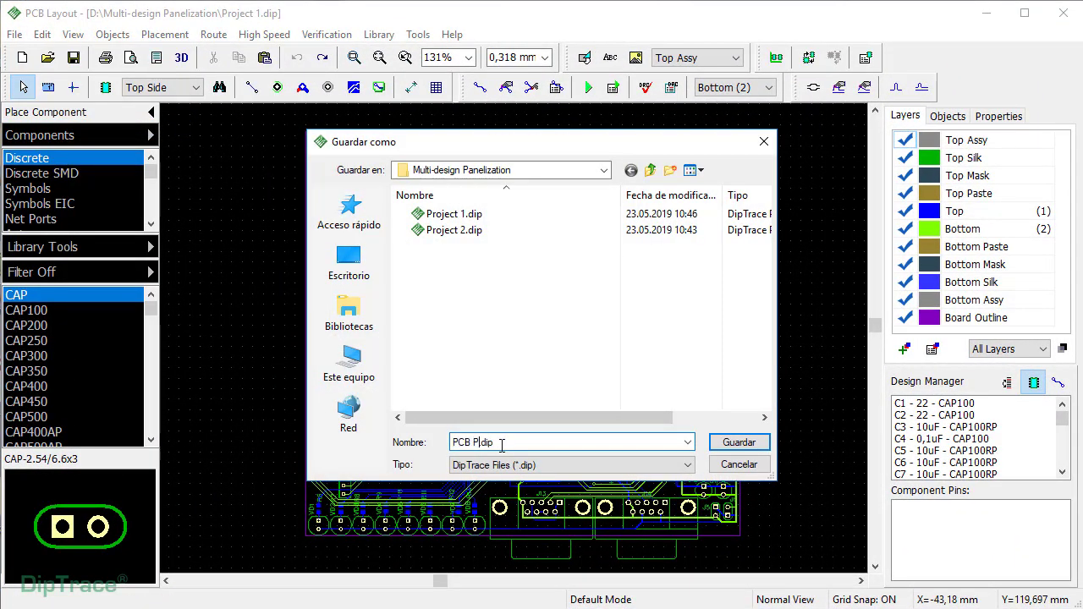
{"action": "key", "text": "Return"}
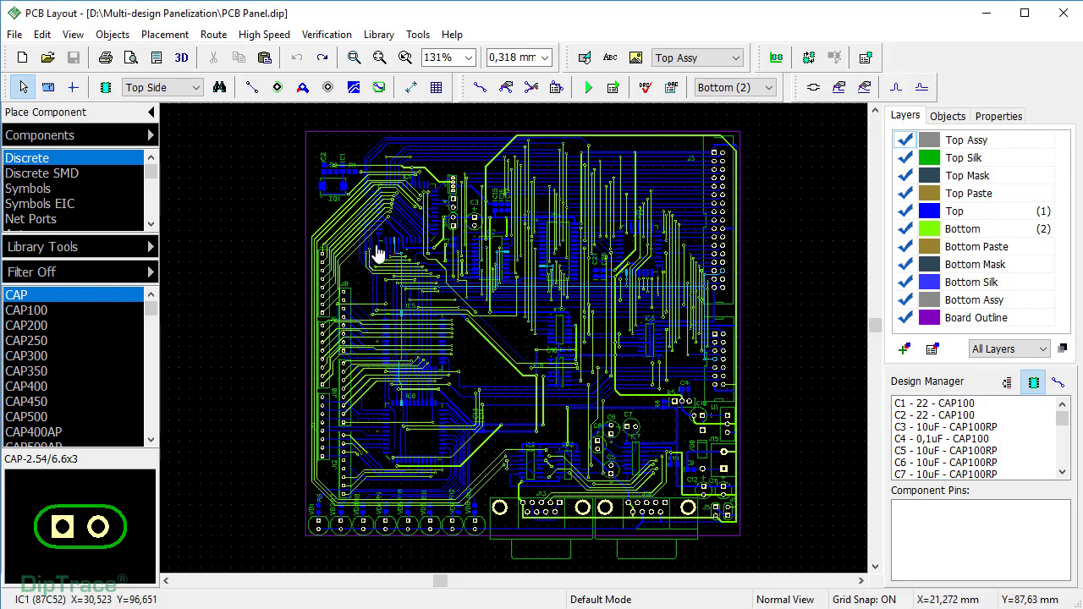
- Review the board's File > Layout Information, then close it
{"action": "left_click", "coordinate": [22, 36]}
{"action": "left_click", "coordinate": [76, 292]}
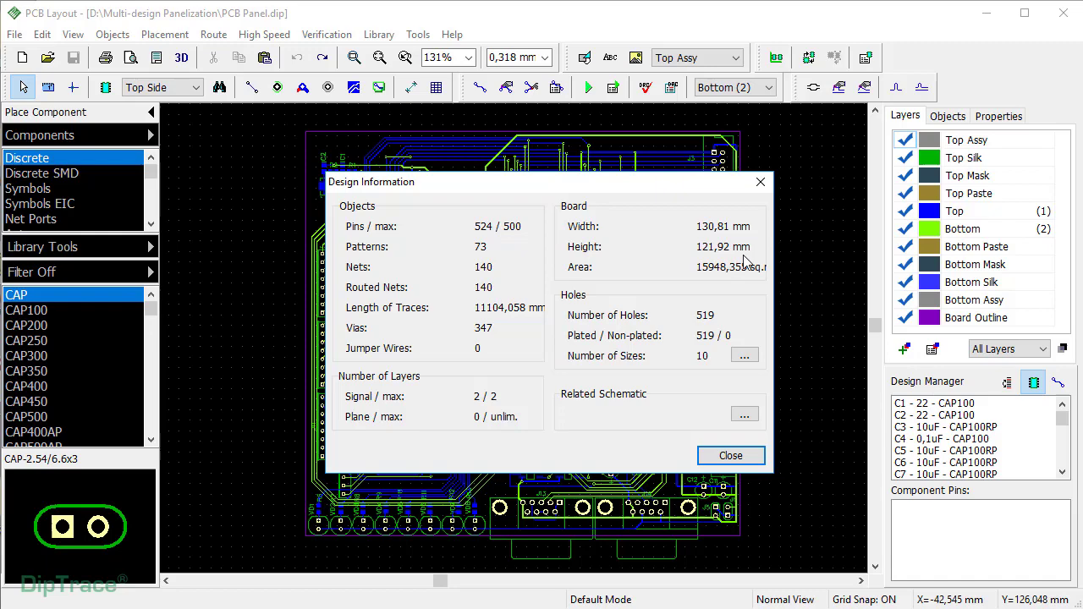
{"action": "key", "text": "Escape"}
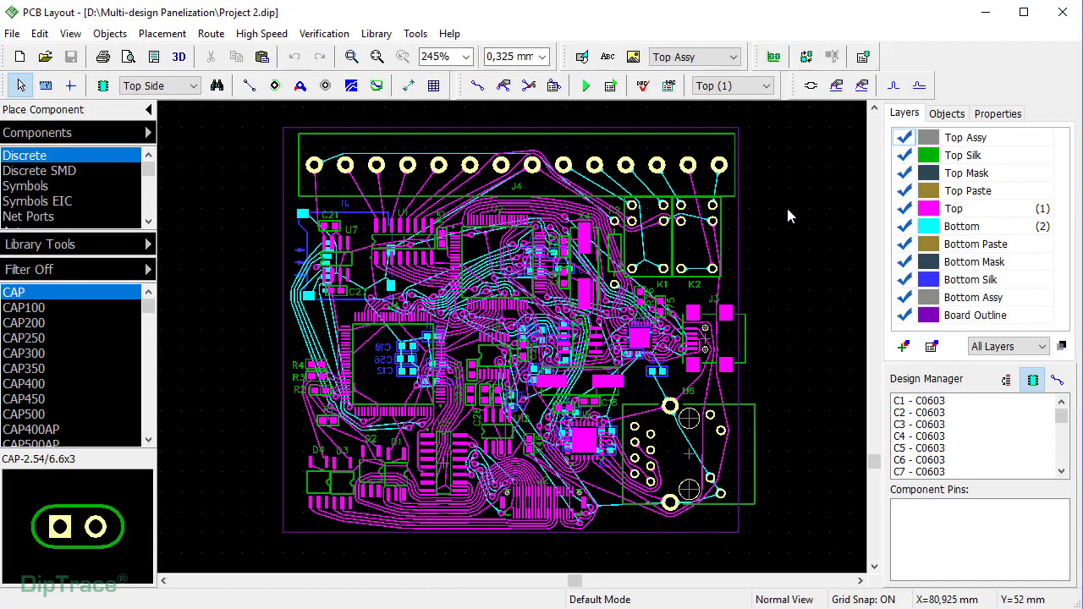
{"action": "left_click", "coordinate": [12, 34]}
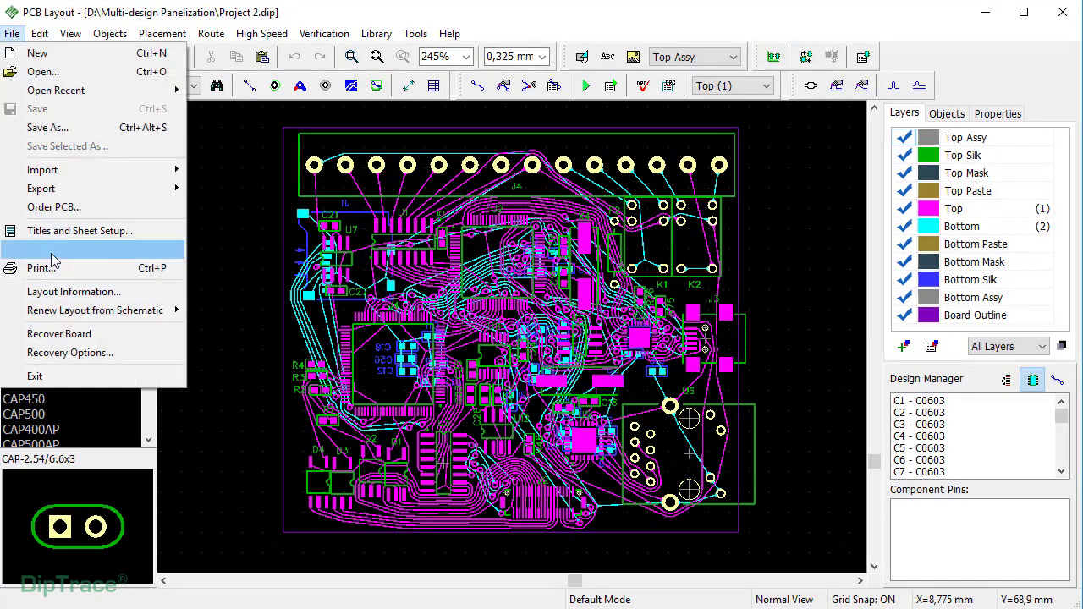
{"action": "left_click", "coordinate": [59, 292]}
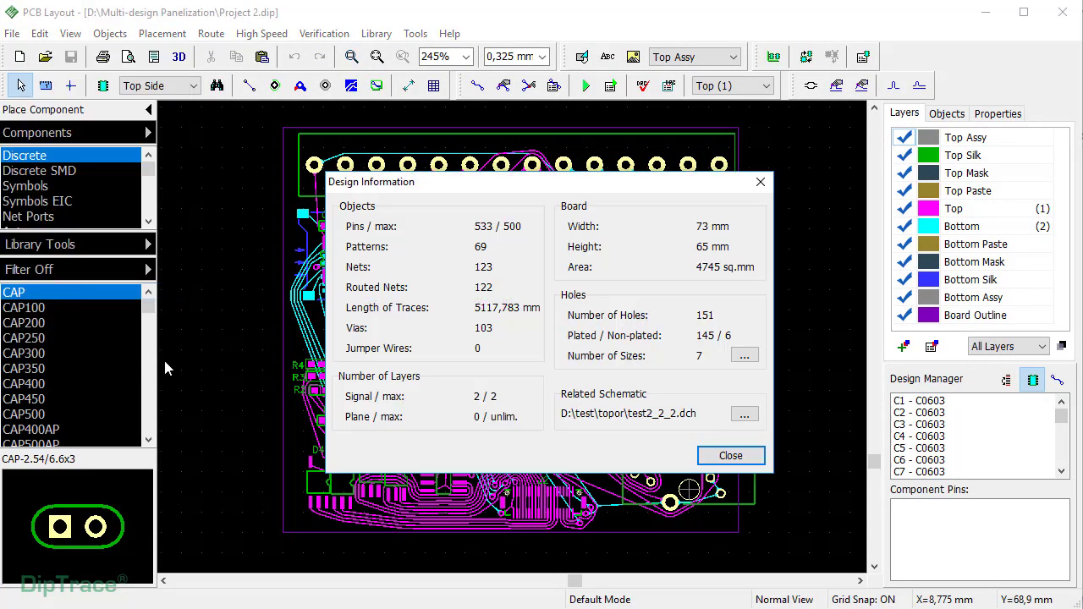
{"action": "key", "text": "Escape"}
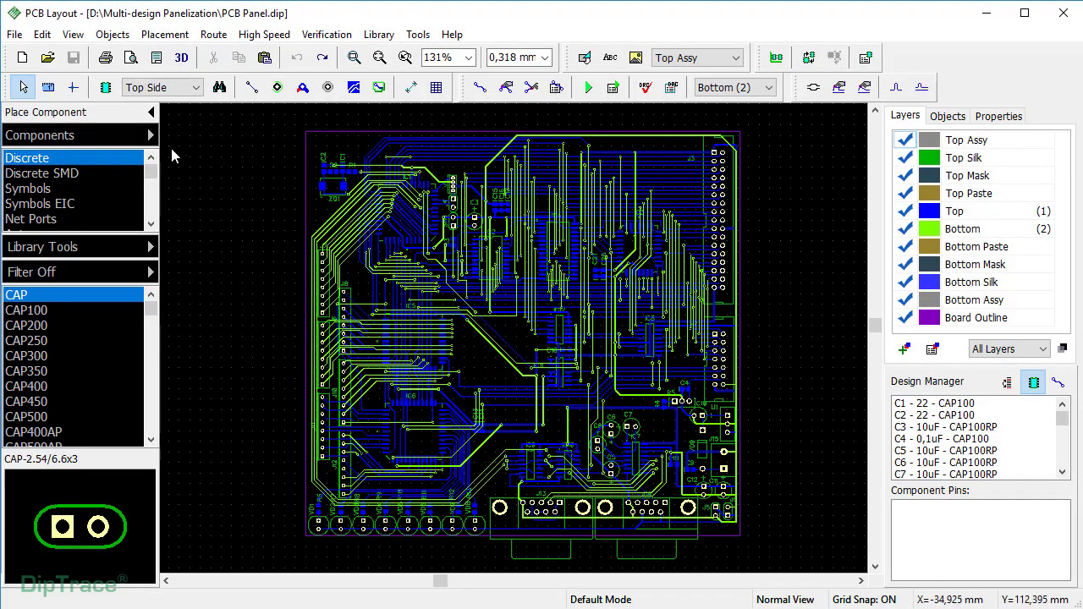
- Turn on Keep RefDes while Pasting in the Edit menu
{"action": "left_click", "coordinate": [49, 37]}
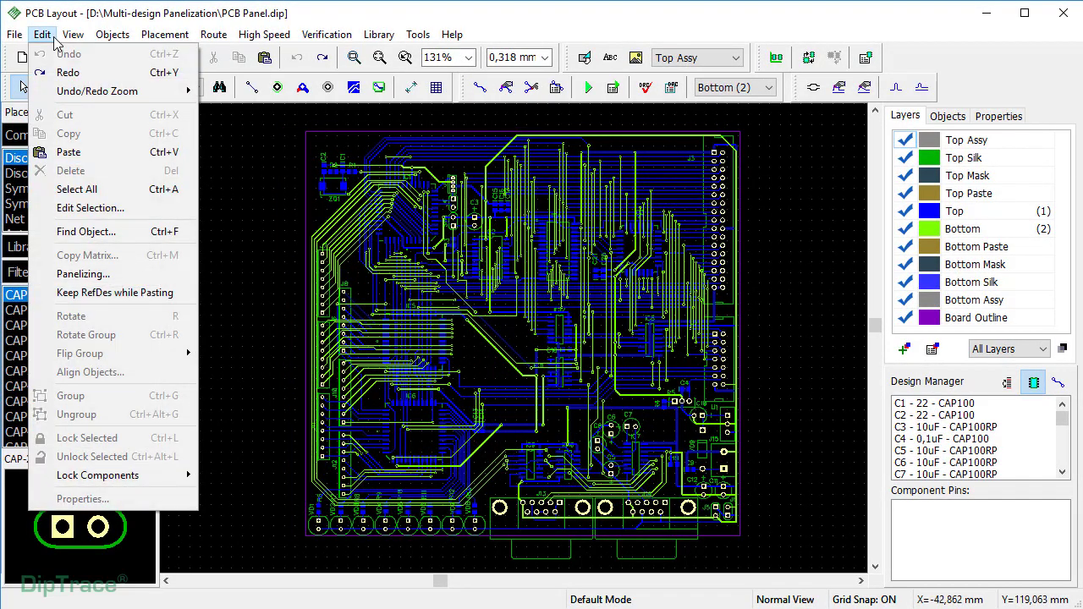
{"action": "left_click", "coordinate": [48, 292]}
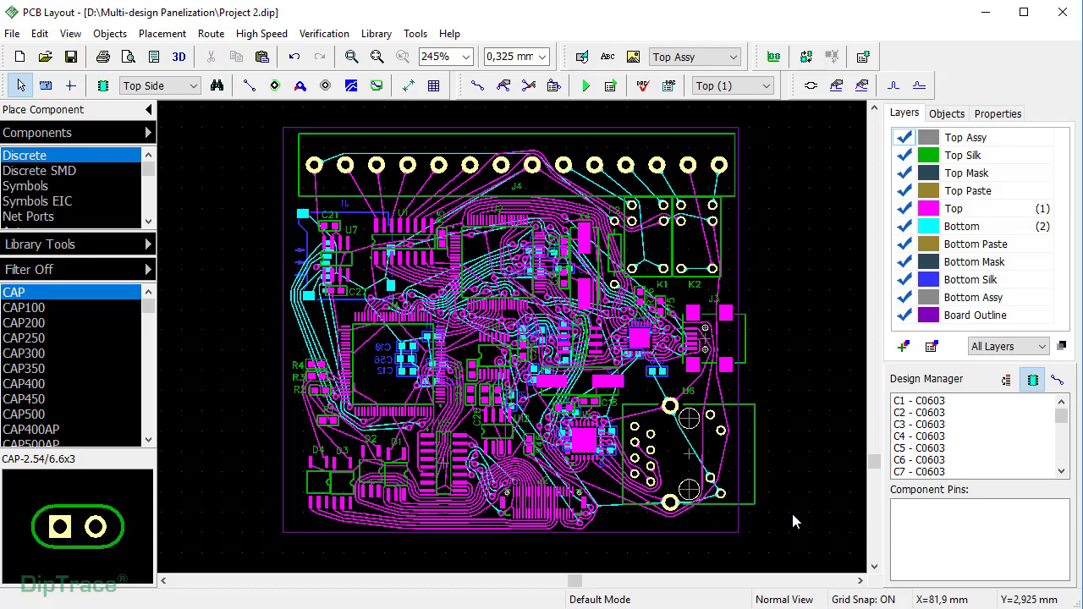
- Convert Project 2's board outline to a shape, then select all, group and copy the board
{"action": "right_click", "coordinate": [736, 526]}
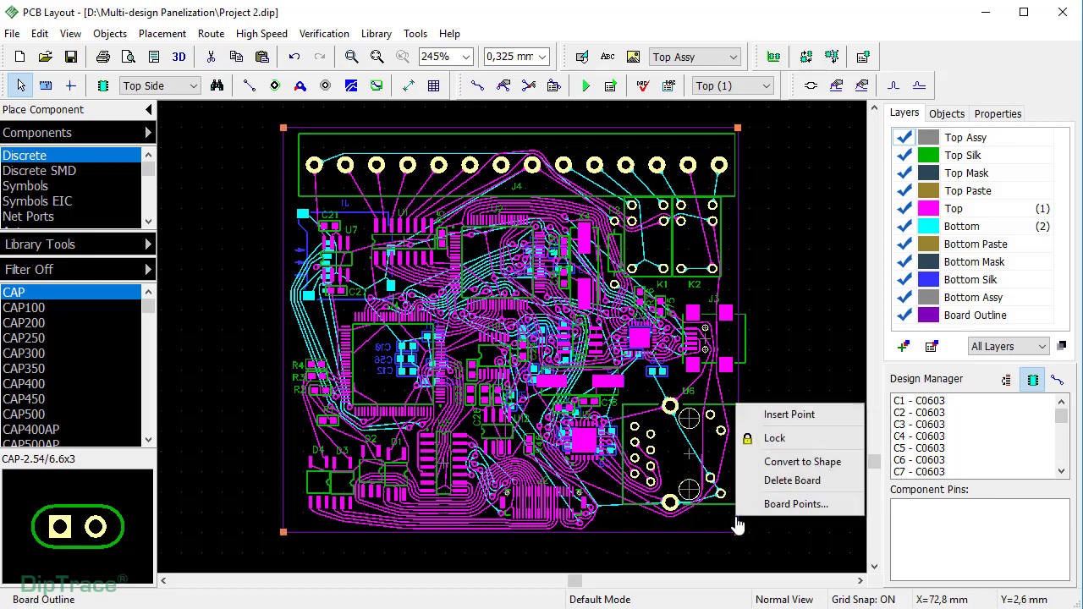
{"action": "left_click", "coordinate": [760, 465]}
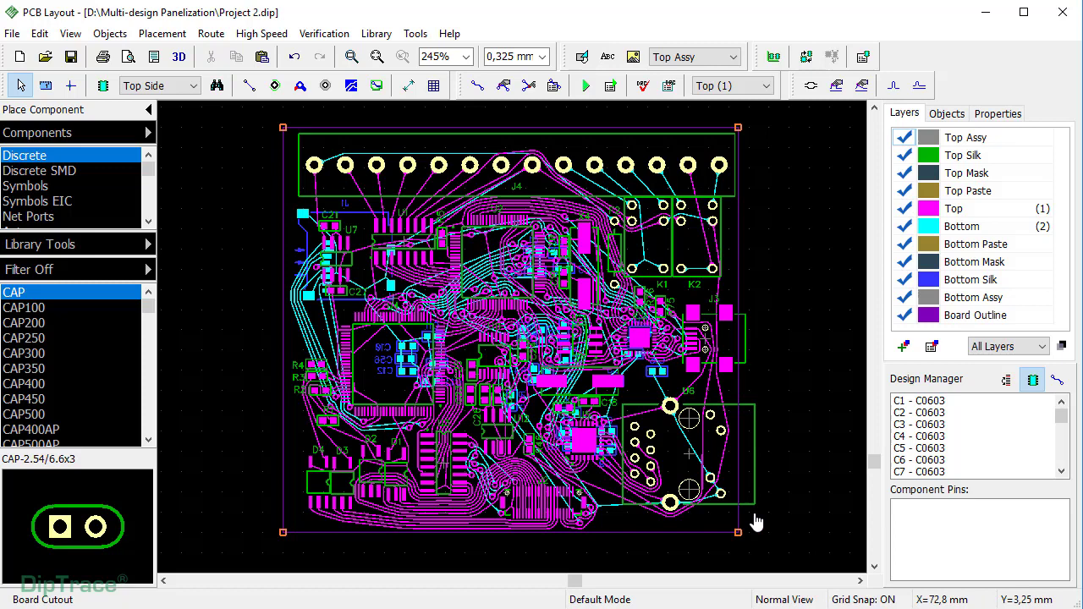
{"action": "key", "text": "ctrl+a"}
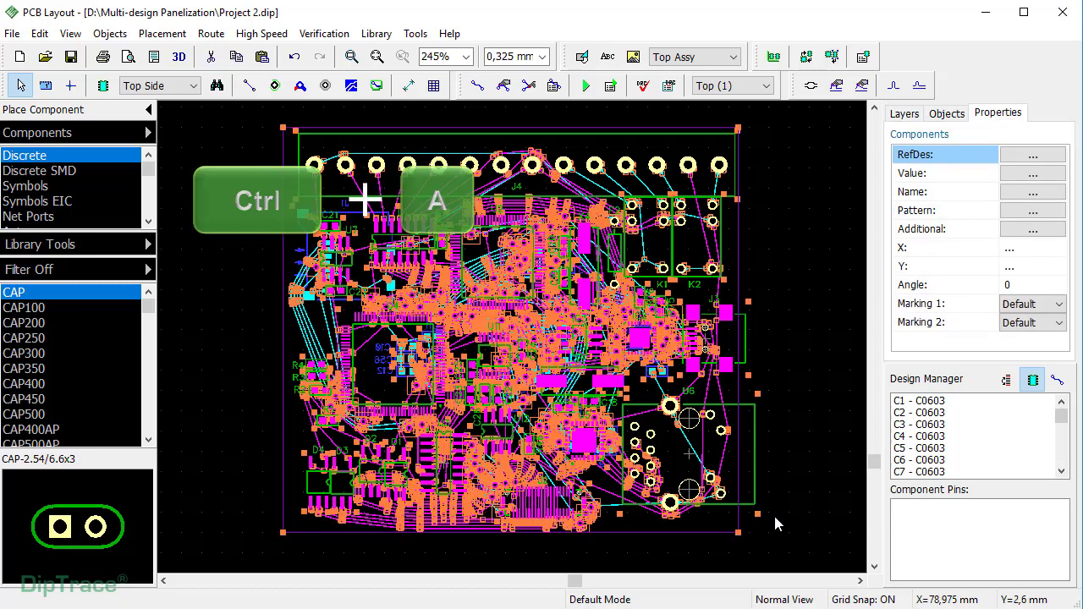
{"action": "key", "text": "ctrl+g"}
{"action": "key", "text": "ctrl+c"}
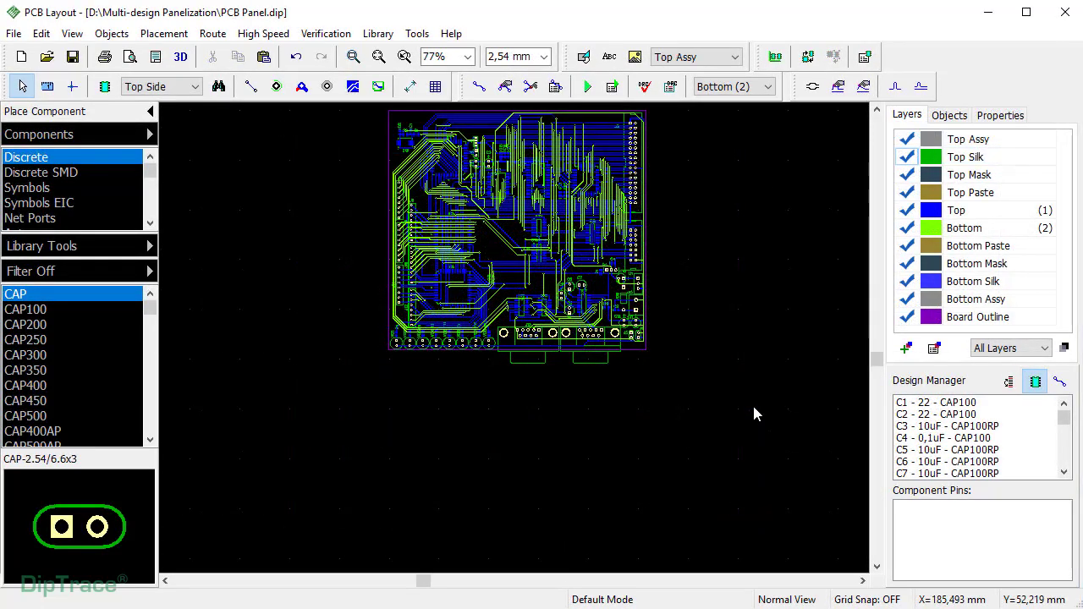
- Paste a rotated copy of the small board just below the large board
{"action": "right_click", "coordinate": [389, 365]}
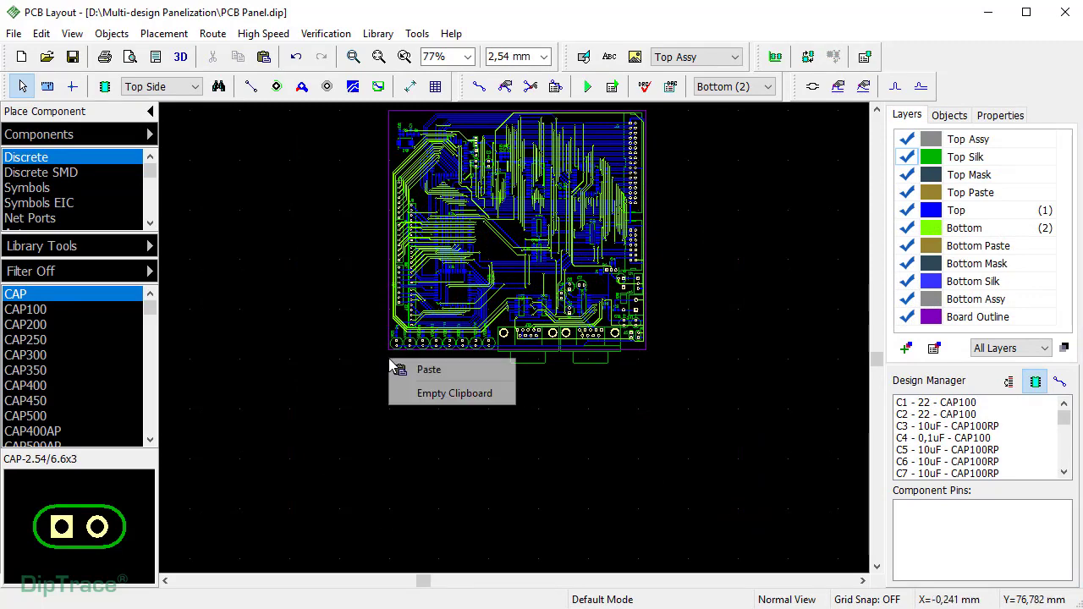
{"action": "left_click", "coordinate": [406, 370]}
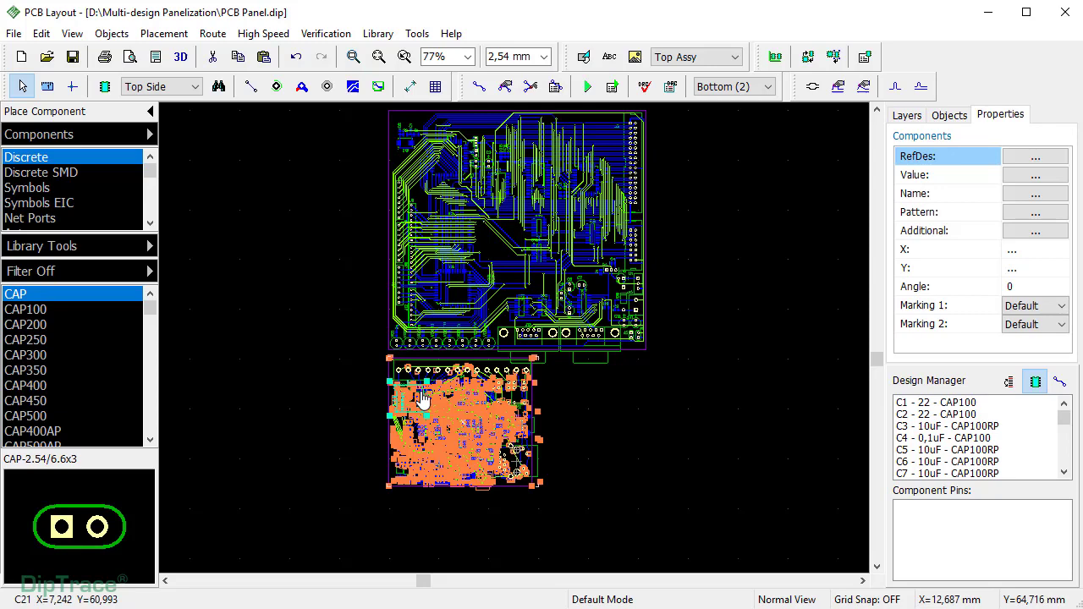
{"action": "key", "text": "r"}
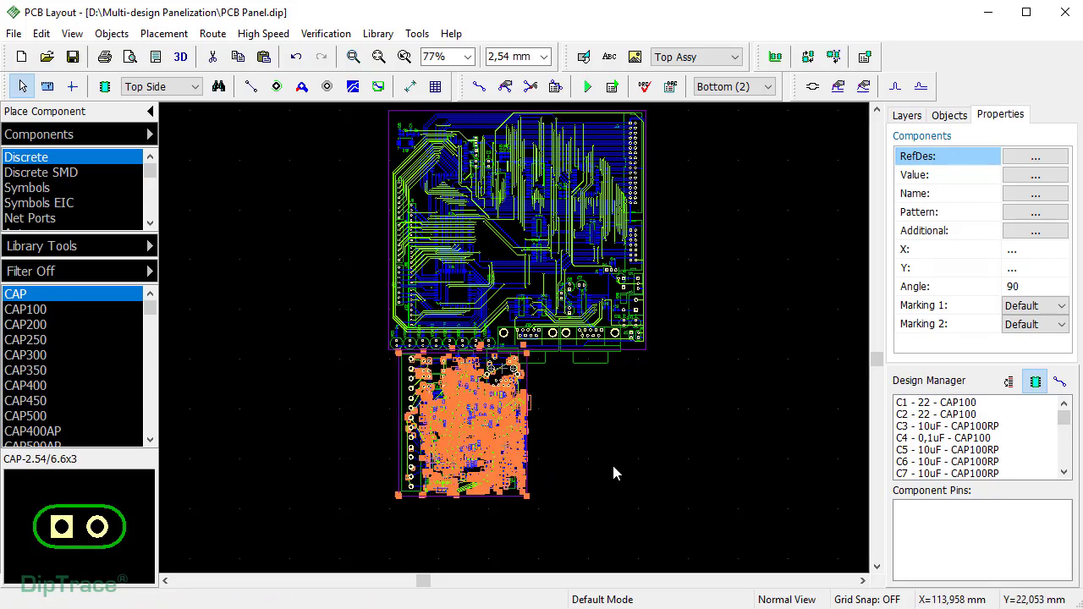
{"action": "key", "text": "r"}
{"action": "key", "text": "r"}
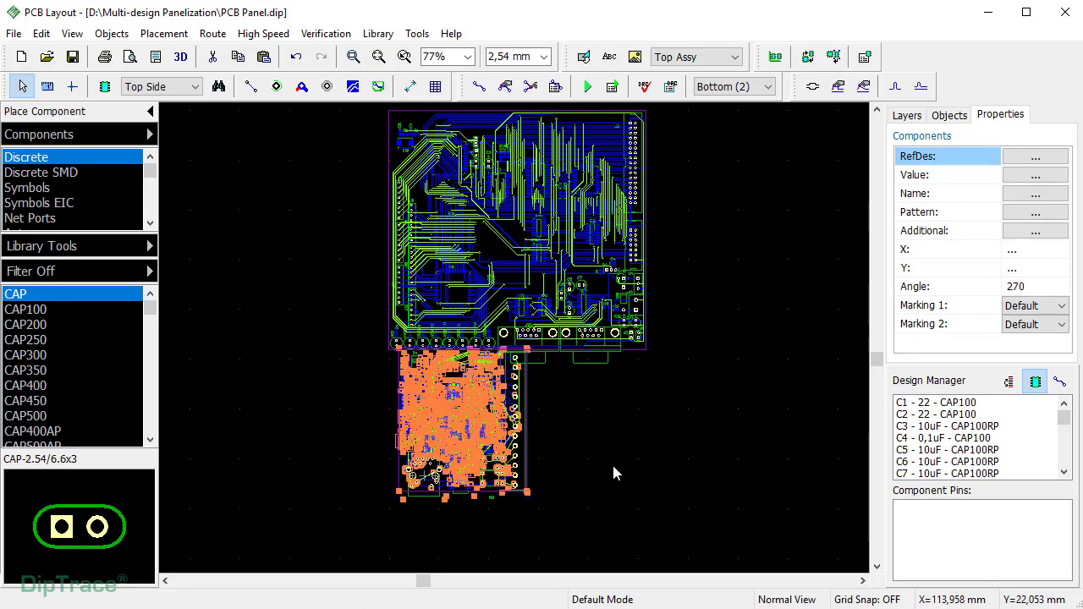
{"action": "left_click_drag", "start_coordinate": [527, 415], "coordinate": [516, 422]}
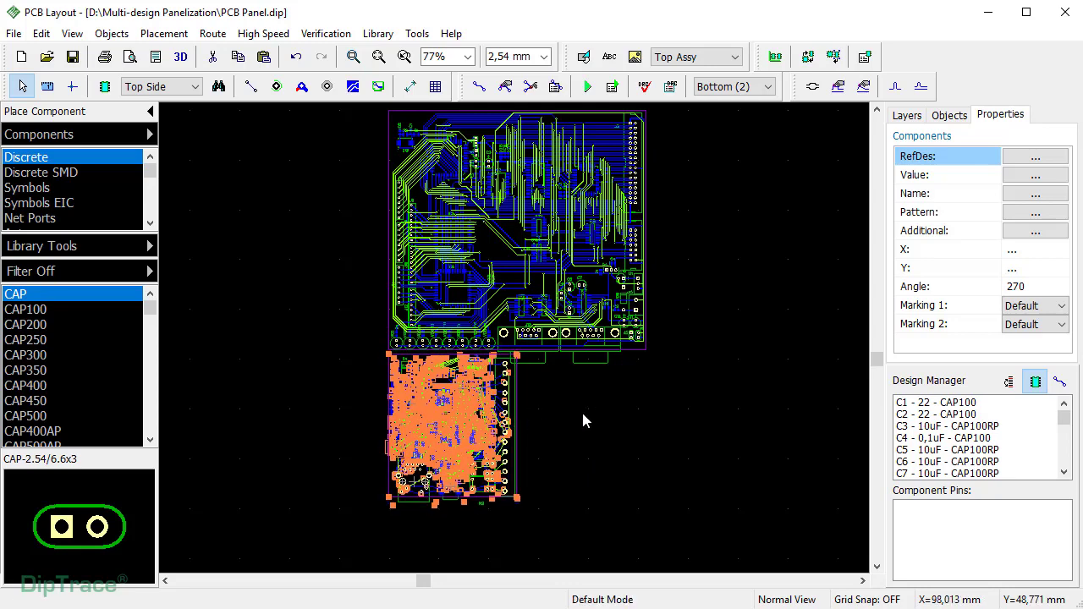
{"action": "left_click", "coordinate": [584, 416]}
- Paste and rotate a second copy beside the first, hide Top Silk, and slide it into place
{"action": "right_click", "coordinate": [529, 378]}
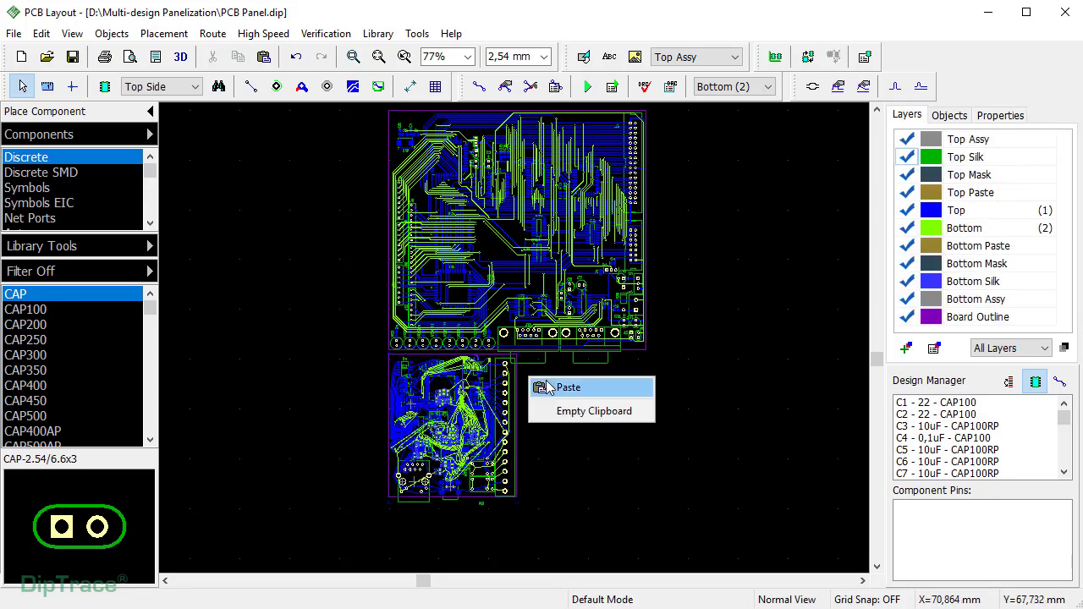
{"action": "left_click", "coordinate": [565, 388]}
{"action": "key", "text": "r"}
{"action": "key", "text": "r"}
{"action": "key", "text": "r"}
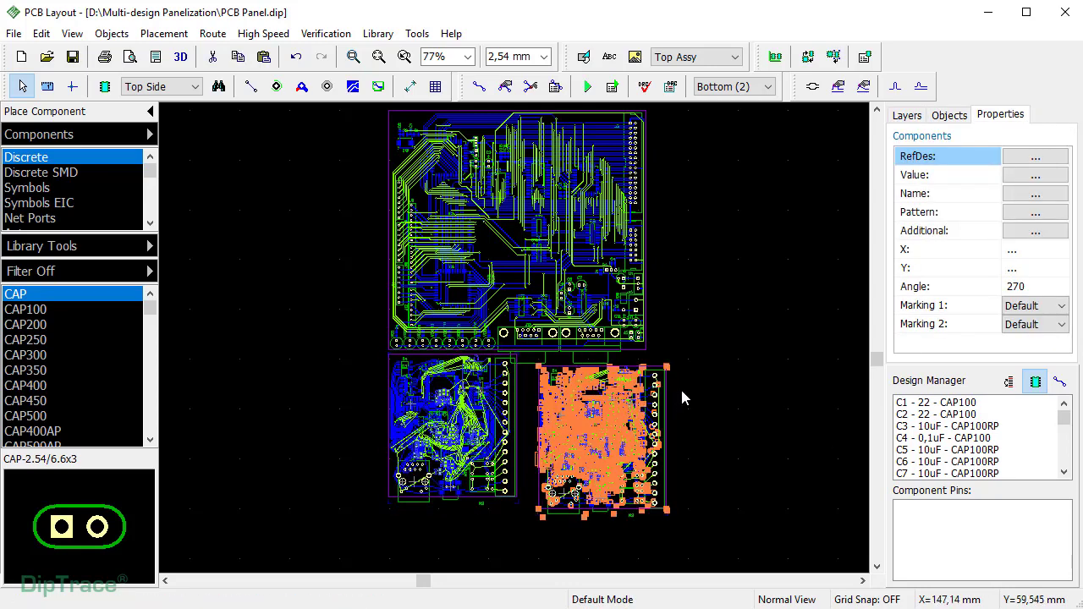
{"action": "left_click", "coordinate": [690, 370]}
{"action": "left_click", "coordinate": [905, 158]}
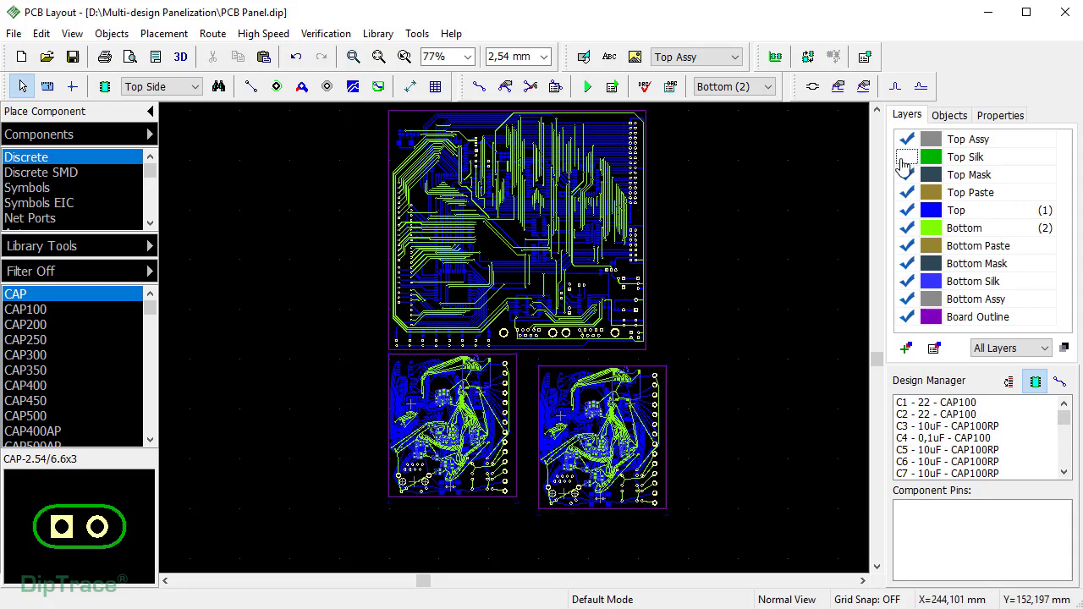
{"action": "left_click_drag", "start_coordinate": [649, 374], "coordinate": [629, 362]}
- Drop the second copy flush against the other boards and deselect it
{"action": "left_click", "coordinate": [726, 389]}
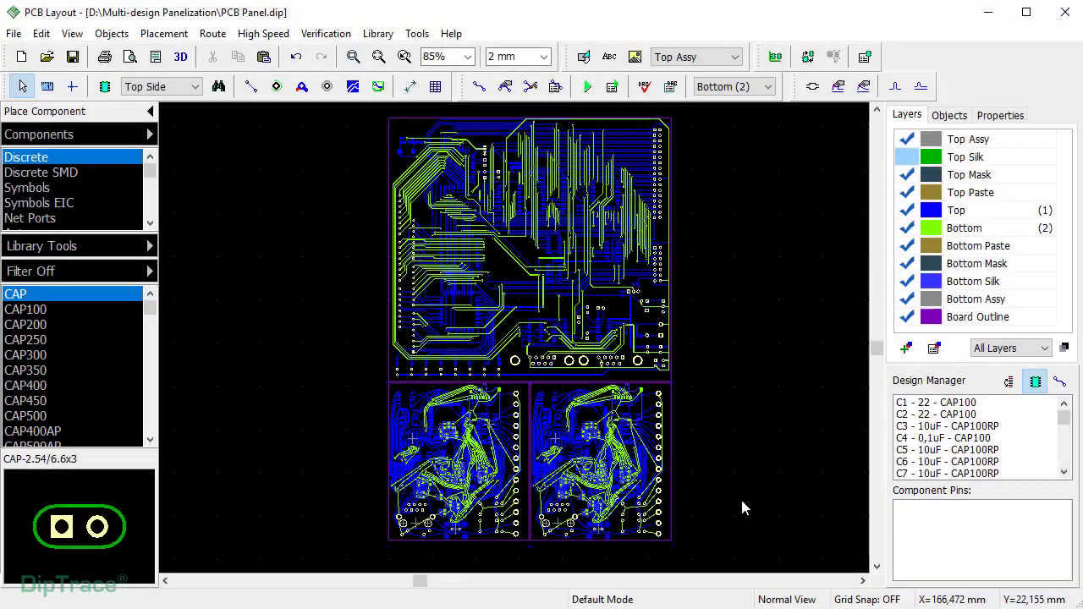
- Place the design origin at the outline's lower-left corner with origin lines shown, then view the whole panel
{"action": "left_click", "coordinate": [352, 57]}
{"action": "left_click_drag", "start_coordinate": [359, 483], "coordinate": [464, 550]}
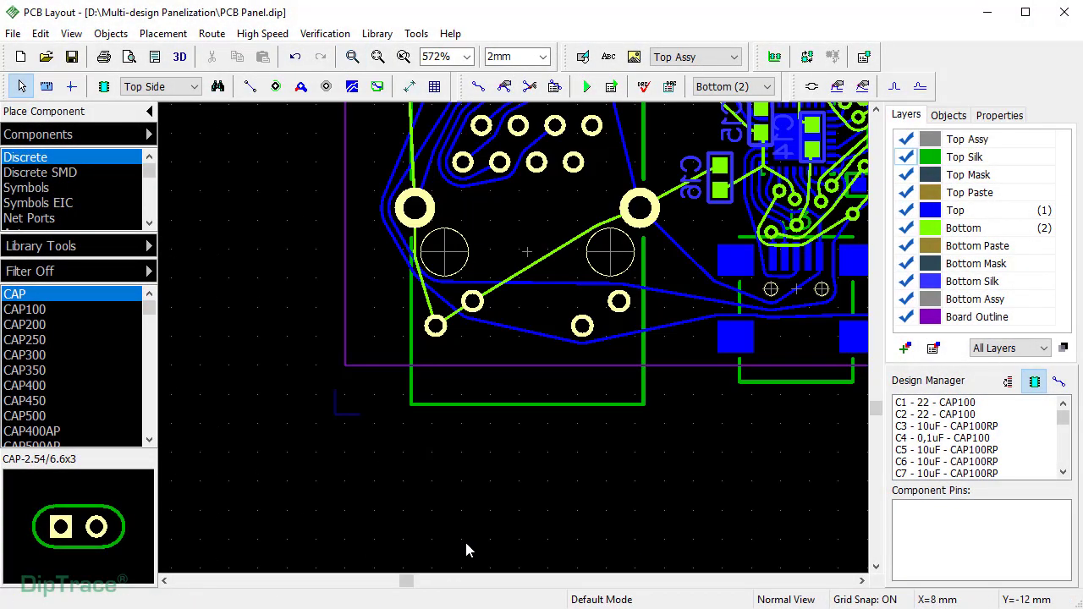
{"action": "left_click", "coordinate": [73, 36]}
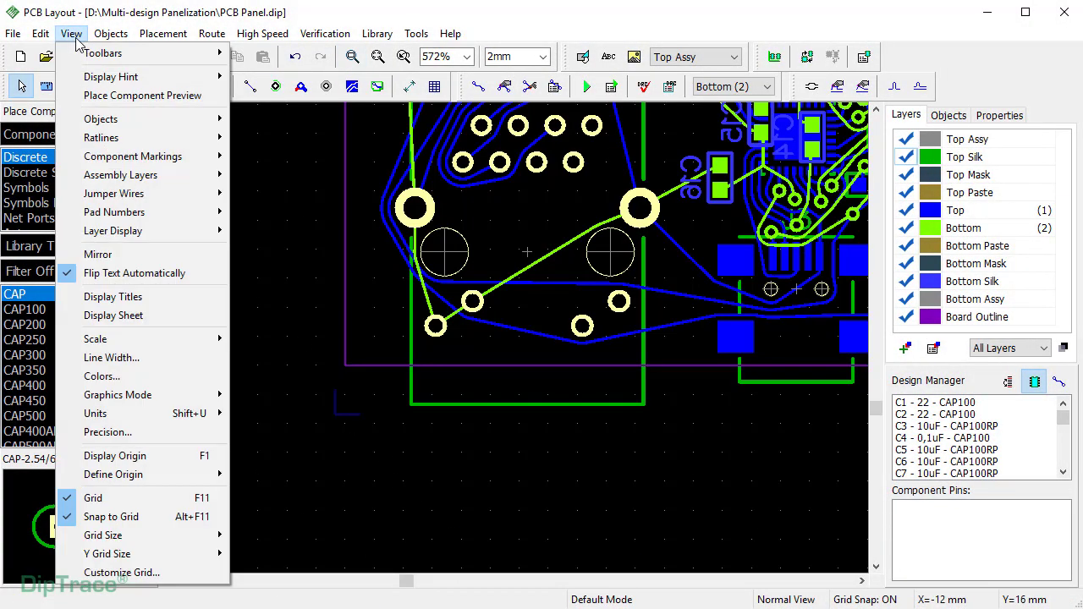
{"action": "mouse_move", "coordinate": [118, 474]}
{"action": "left_click", "coordinate": [294, 478]}
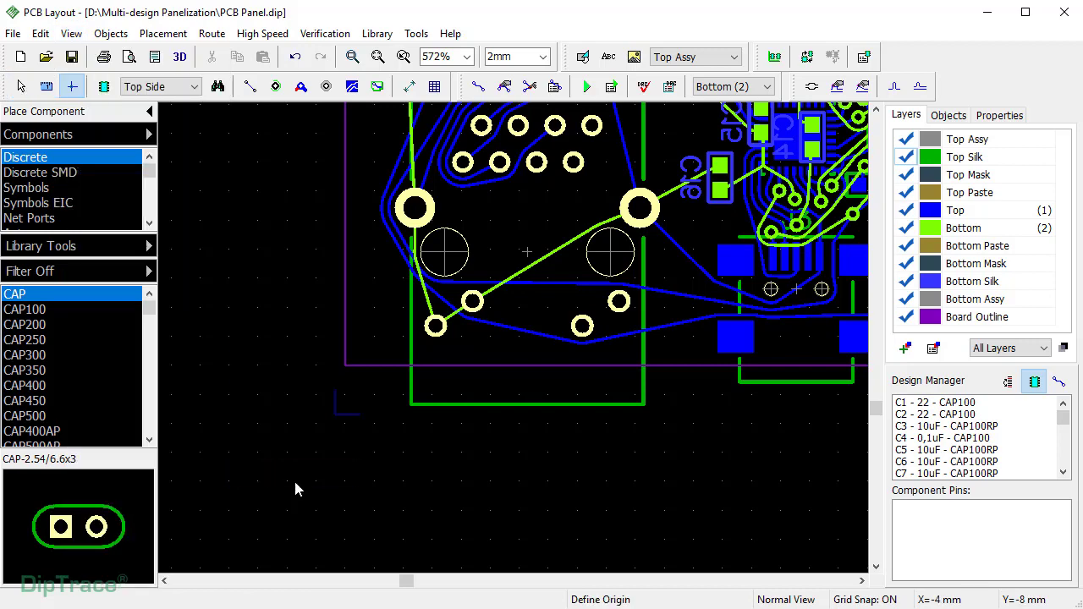
{"action": "left_click", "coordinate": [345, 365]}
{"action": "key", "text": "F1"}
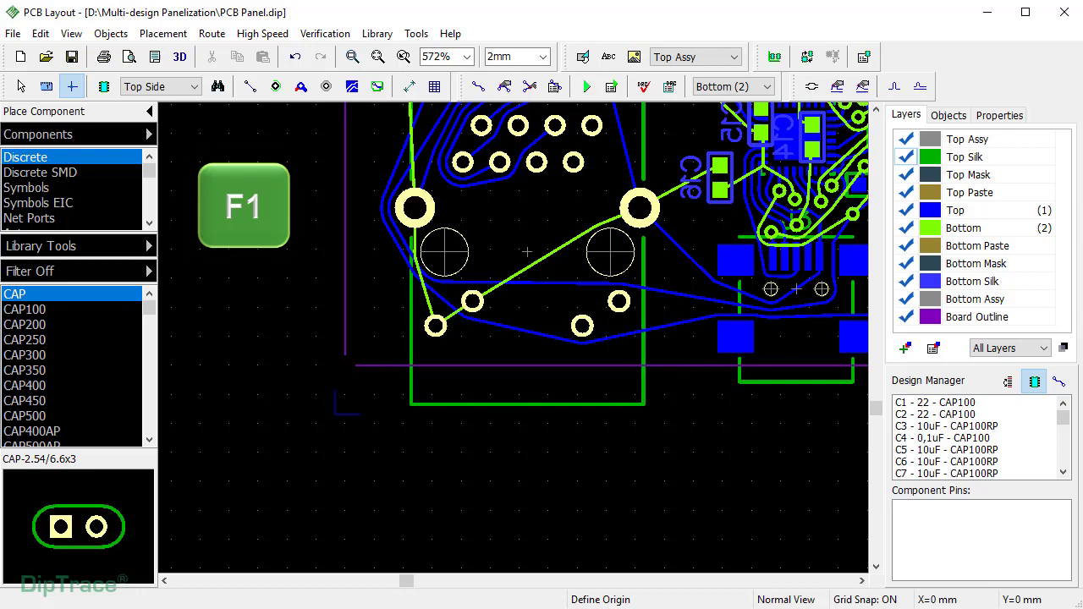
{"action": "key", "text": "Escape"}
{"action": "key", "text": "ctrl+shift+f"}
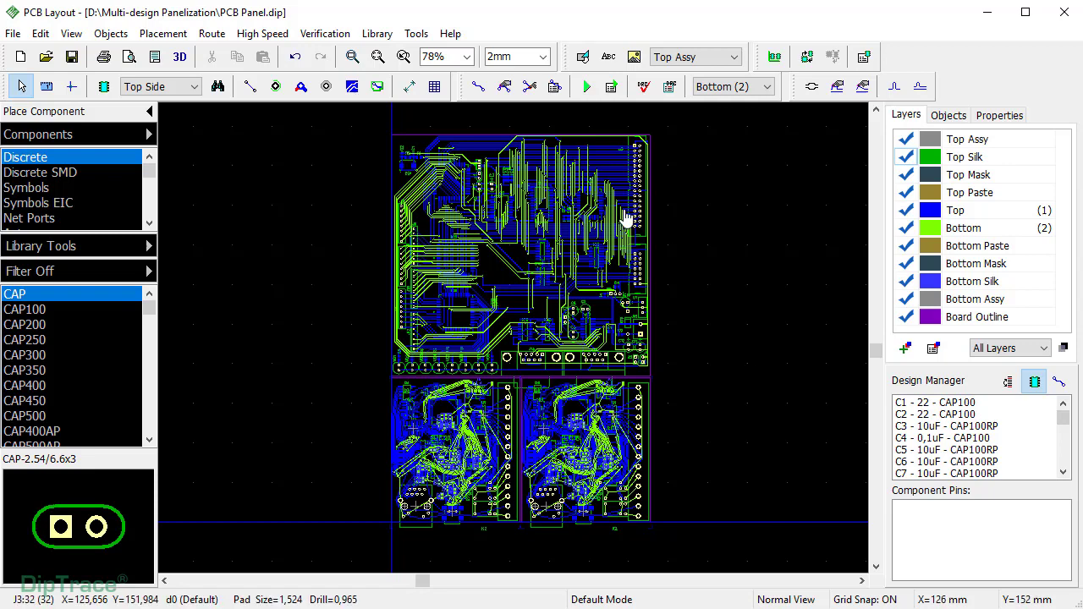
- Set the grid size to 5 mm
{"action": "left_click", "coordinate": [500, 56]}
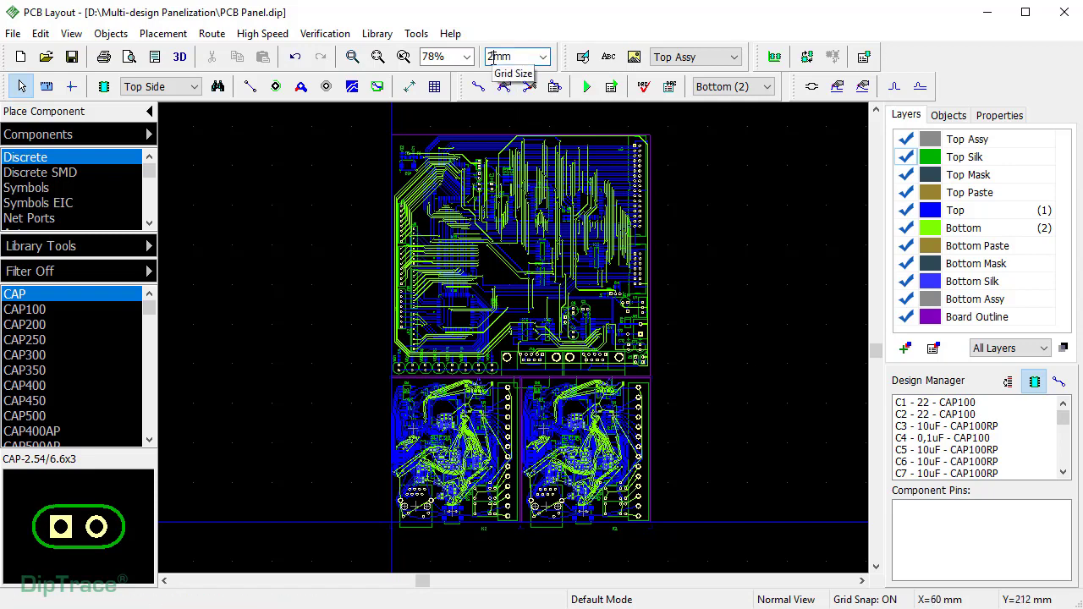
{"action": "key", "text": "BackSpace"}
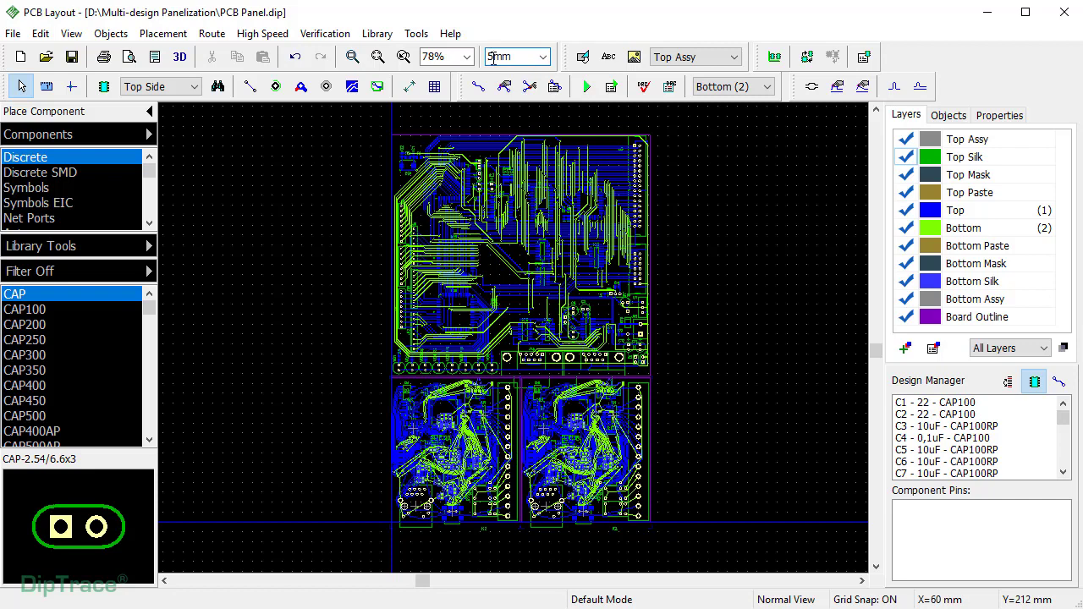
{"action": "type", "text": "5"}
{"action": "key", "text": "Return"}
- Draw a rectangular board outline around all three boards with a margin
{"action": "left_click", "coordinate": [377, 87]}
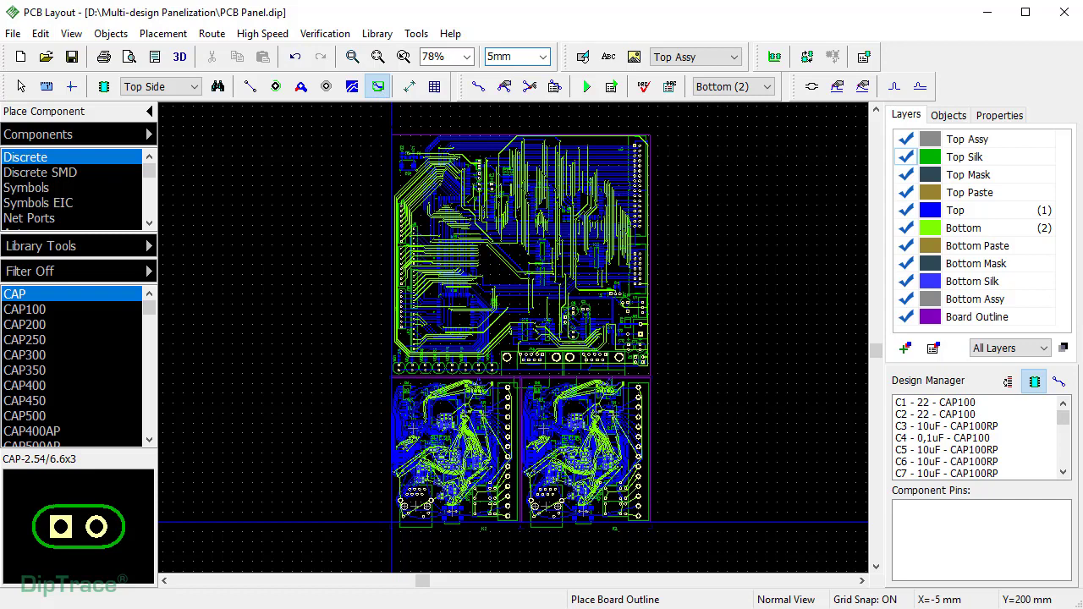
{"action": "left_click", "coordinate": [380, 136]}
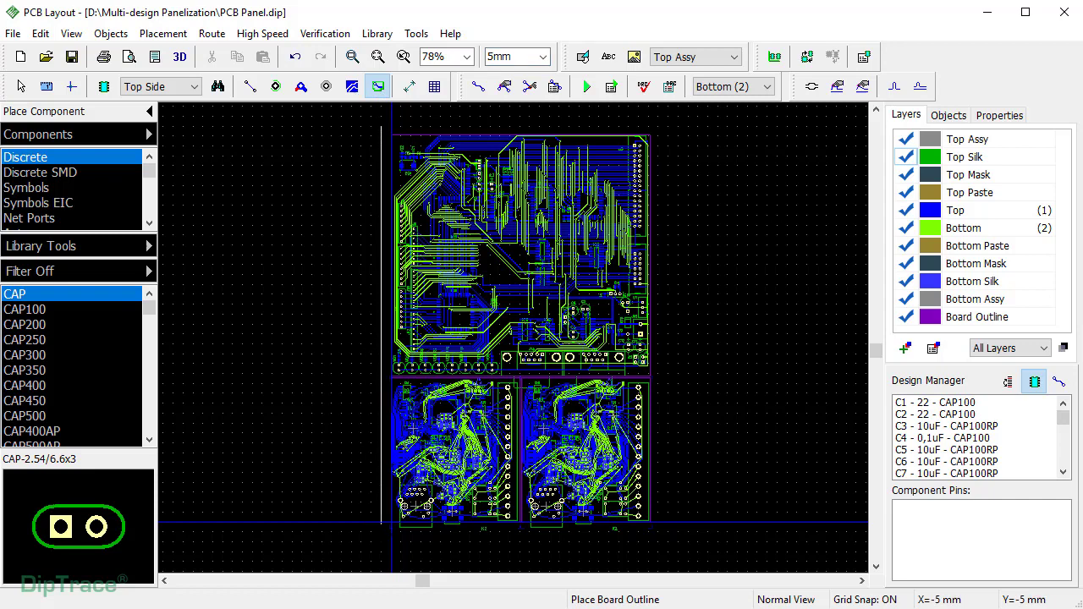
{"action": "left_click", "coordinate": [381, 531]}
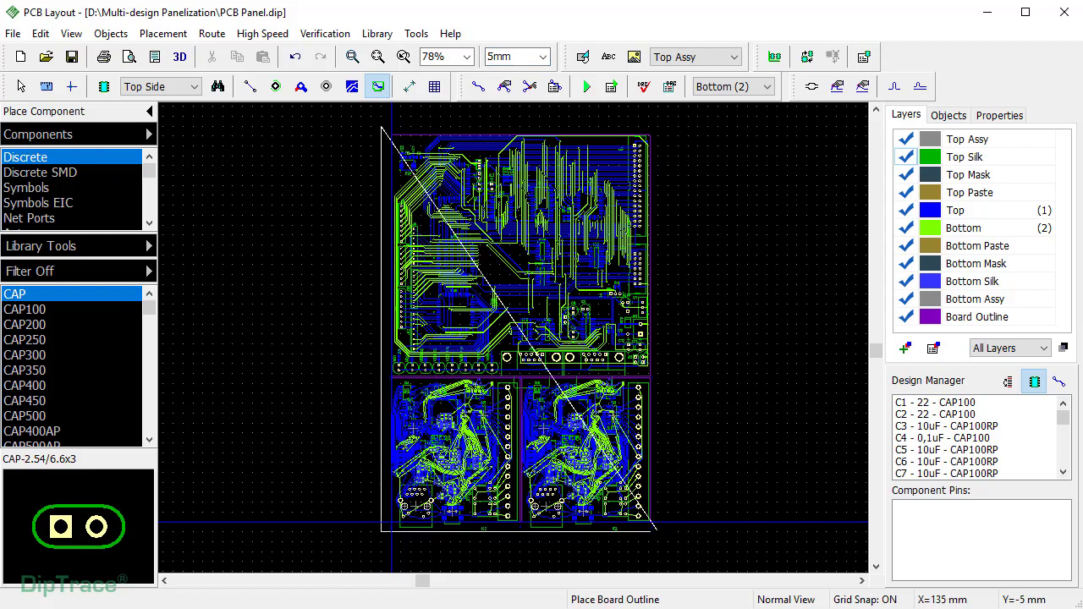
{"action": "left_click", "coordinate": [659, 531]}
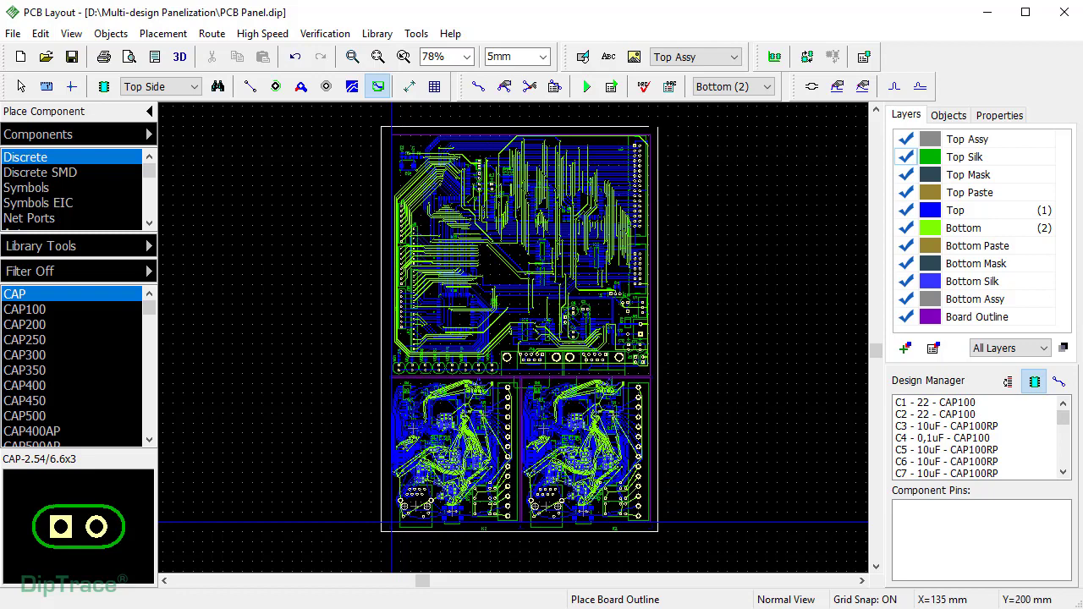
{"action": "right_click", "coordinate": [659, 127]}
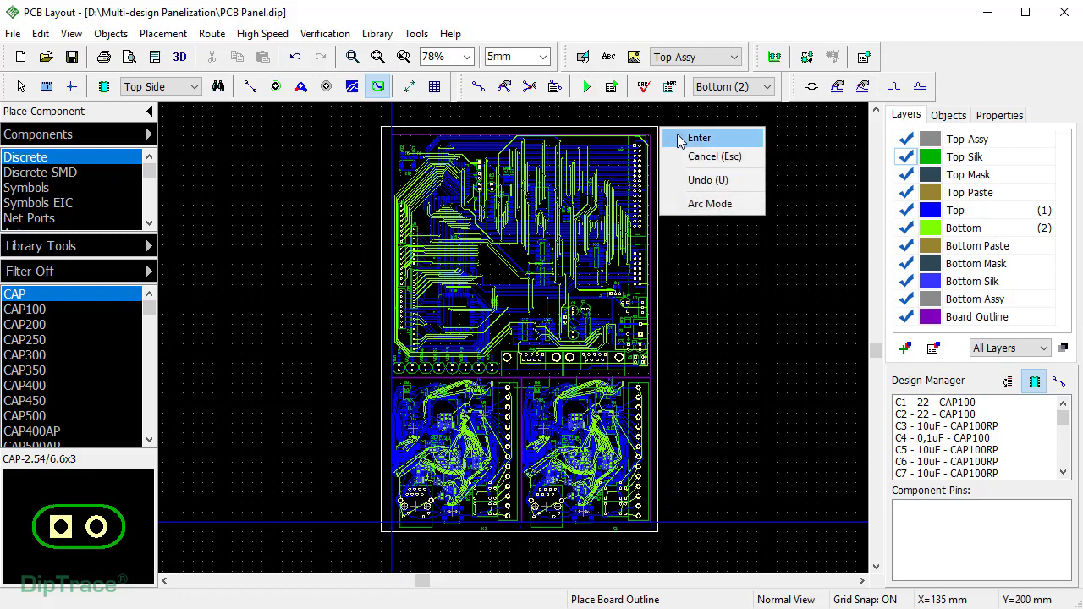
{"action": "left_click", "coordinate": [677, 135]}
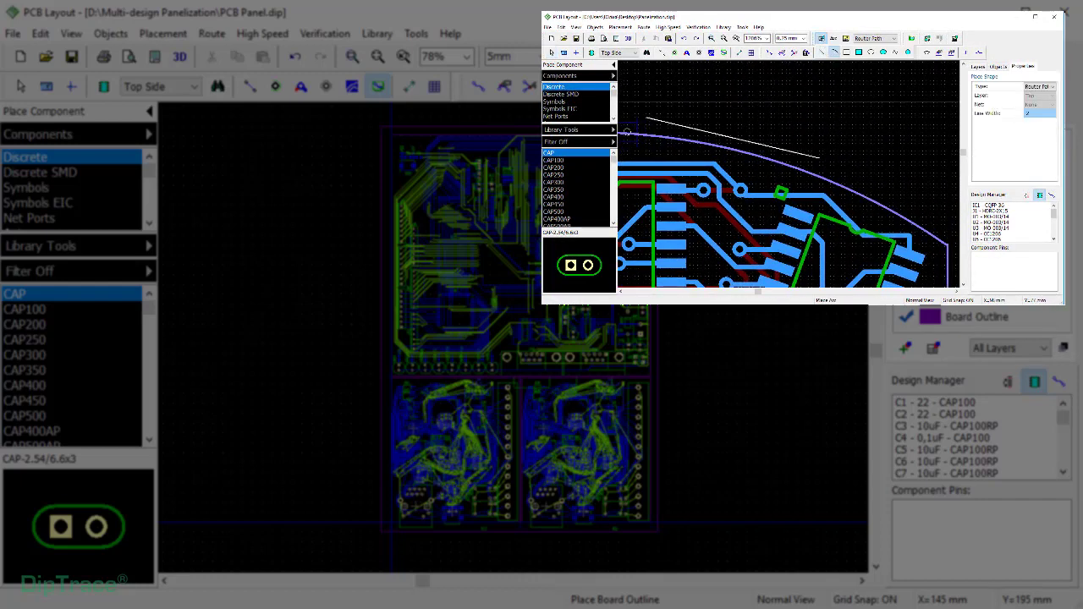
- Exit board outline drawing and return to the default select mode
{"action": "key", "text": "Escape"}
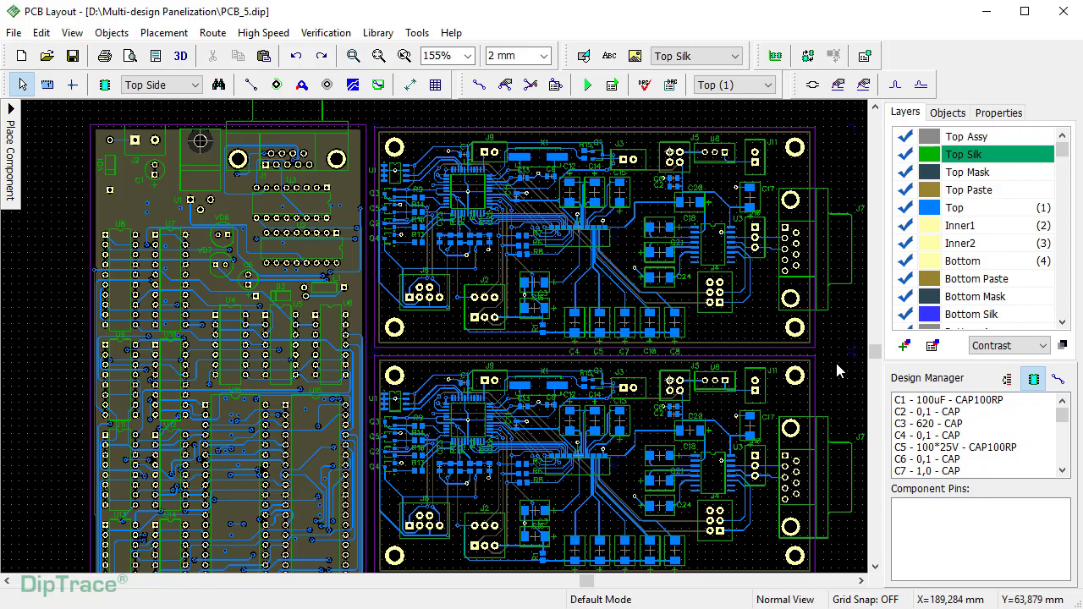
- Make Inner1 the current layer and update the top-right board's copper pour
{"action": "key", "text": "KP_Multiply"}
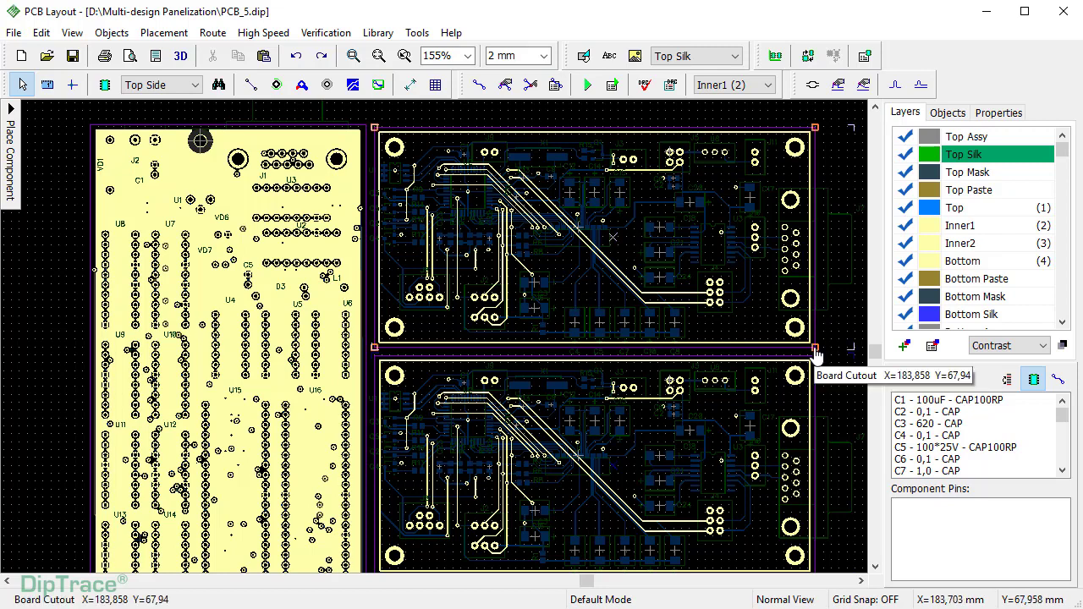
{"action": "left_click", "coordinate": [801, 347]}
{"action": "right_click", "coordinate": [802, 347]}
{"action": "left_click", "coordinate": [834, 54]}
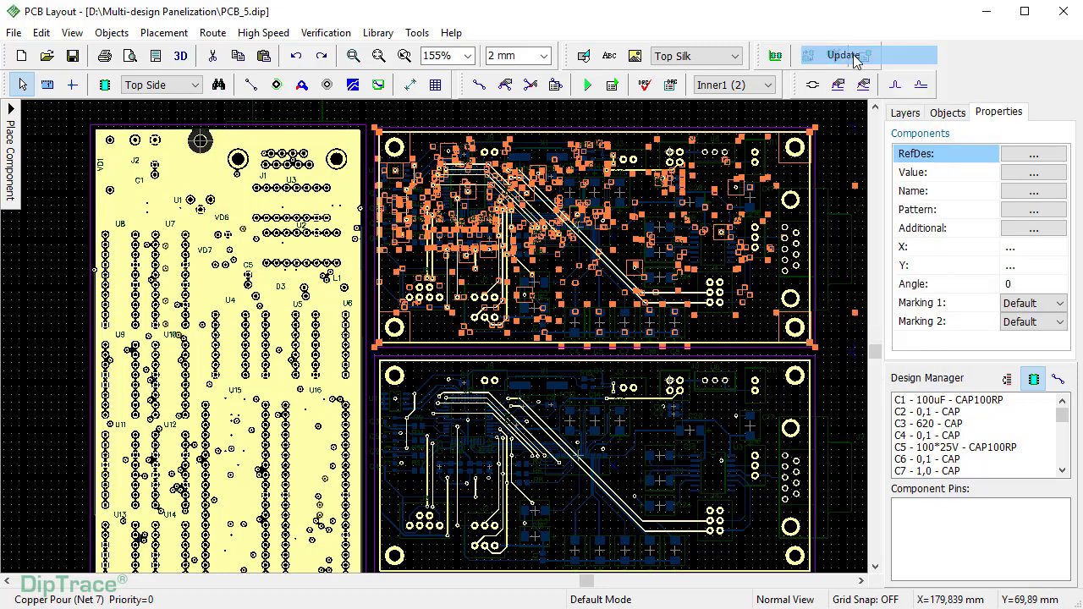
{"action": "key", "text": "Return"}
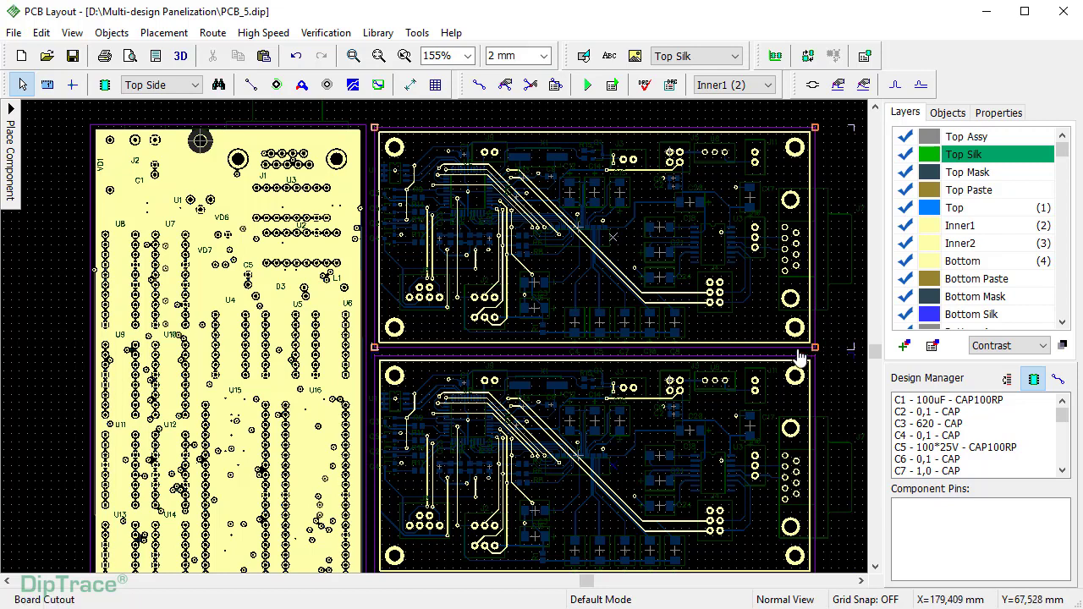
- Change the top-right board's cutout to a Top Silk shape, update the board, then select Top Silk in Layers
{"action": "double_click", "coordinate": [809, 355]}
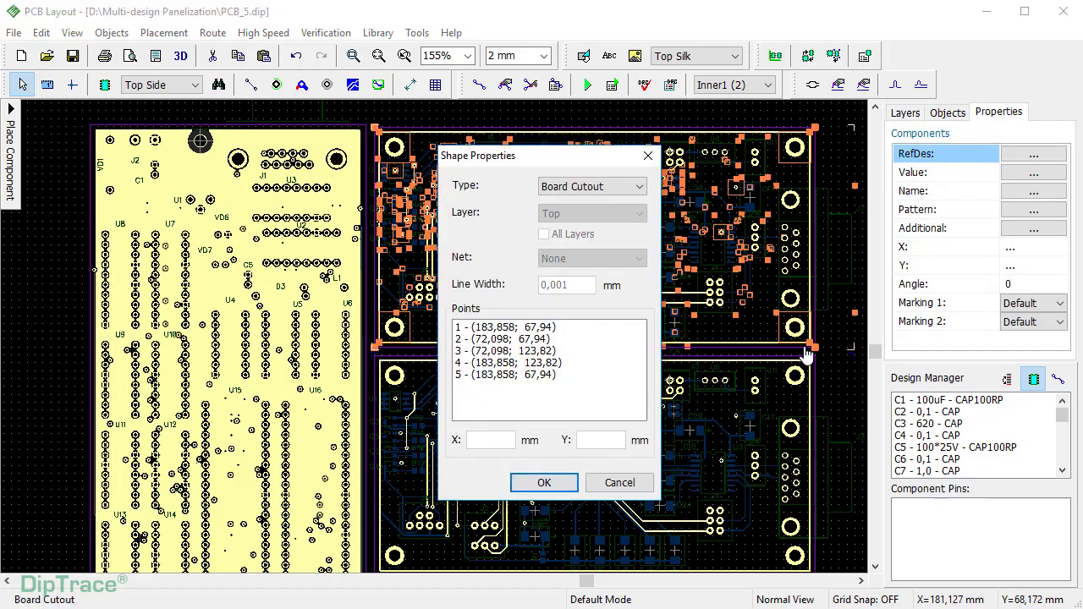
{"action": "left_click", "coordinate": [640, 187]}
{"action": "left_click", "coordinate": [605, 214]}
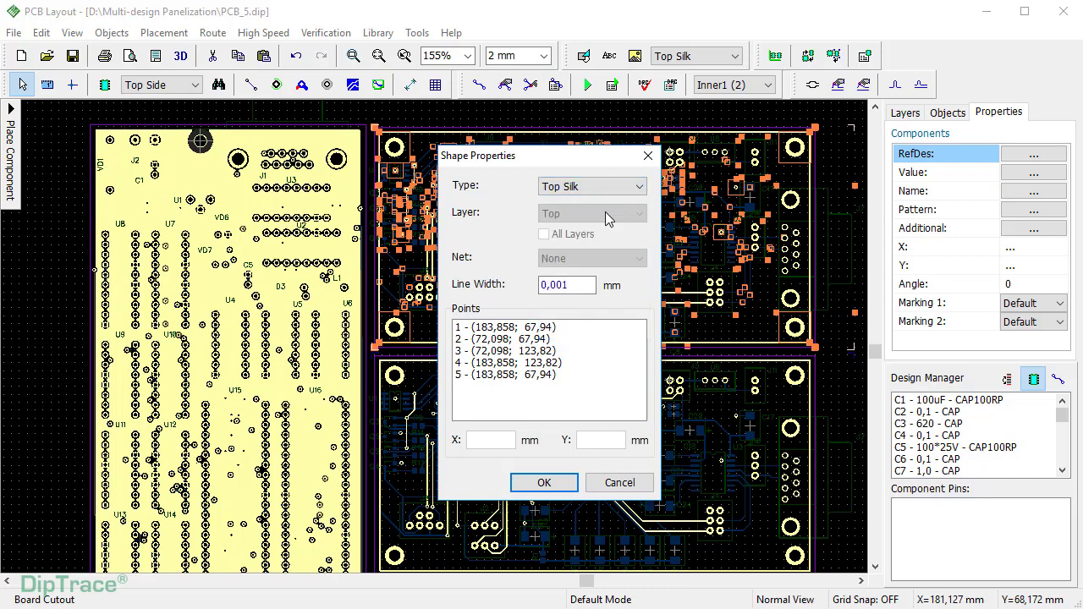
{"action": "left_click", "coordinate": [544, 482]}
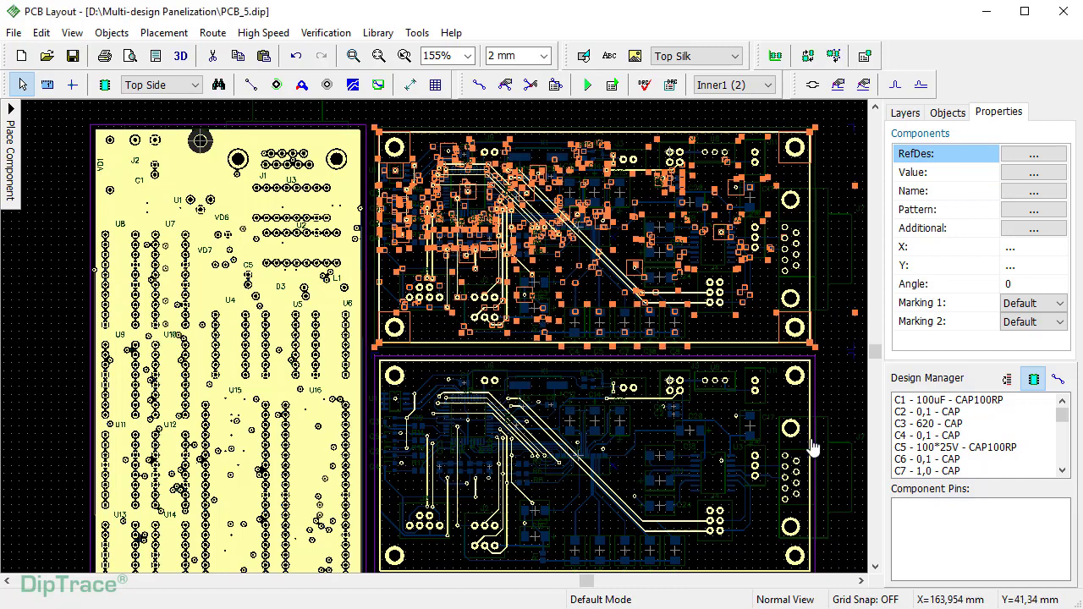
{"action": "right_click", "coordinate": [765, 349]}
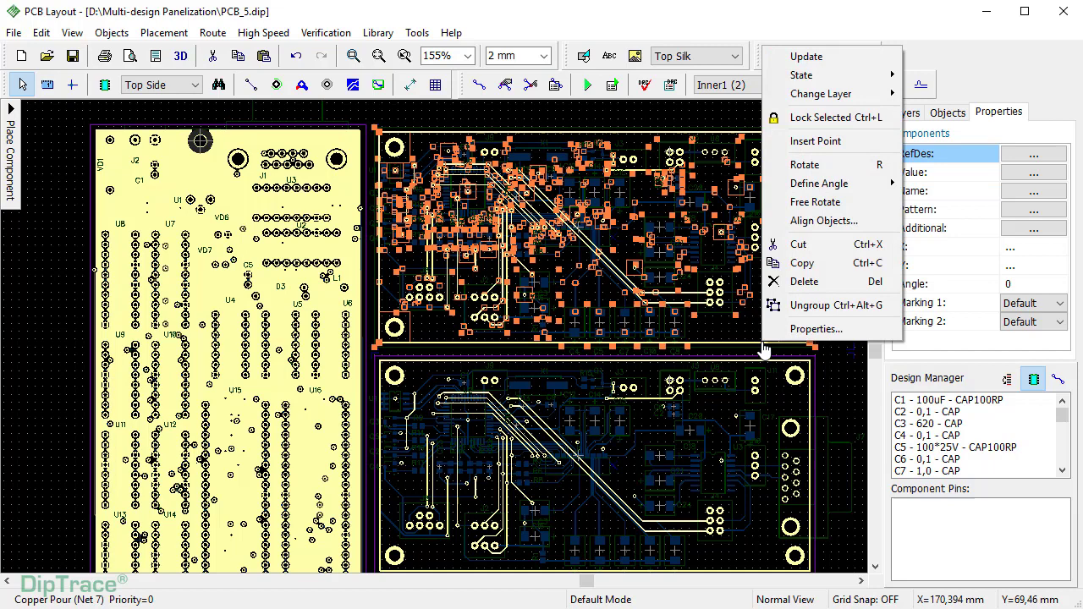
{"action": "left_click", "coordinate": [798, 55]}
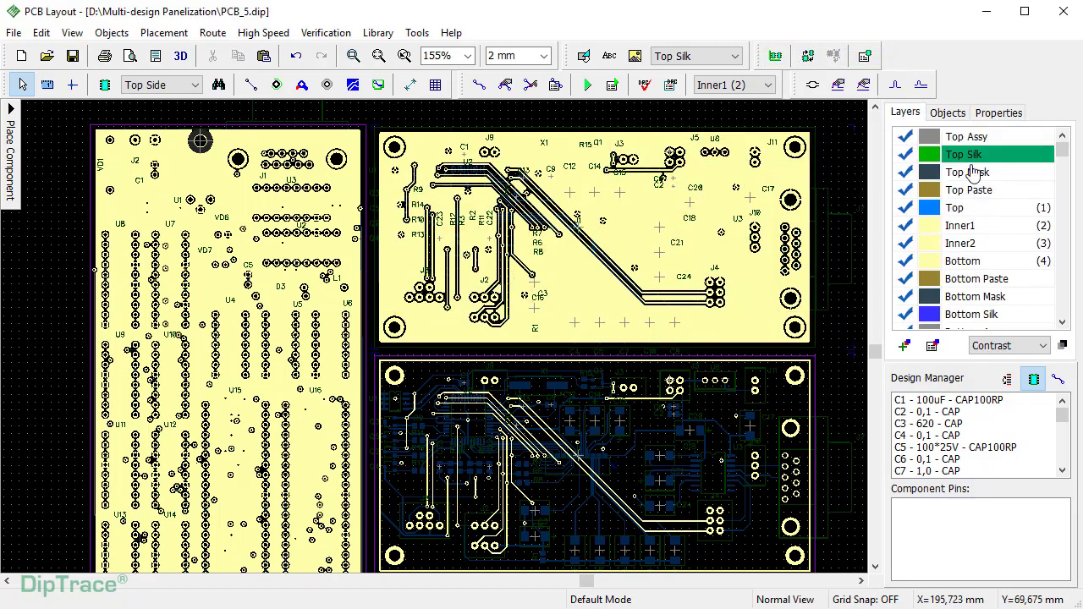
{"action": "left_click", "coordinate": [964, 154]}
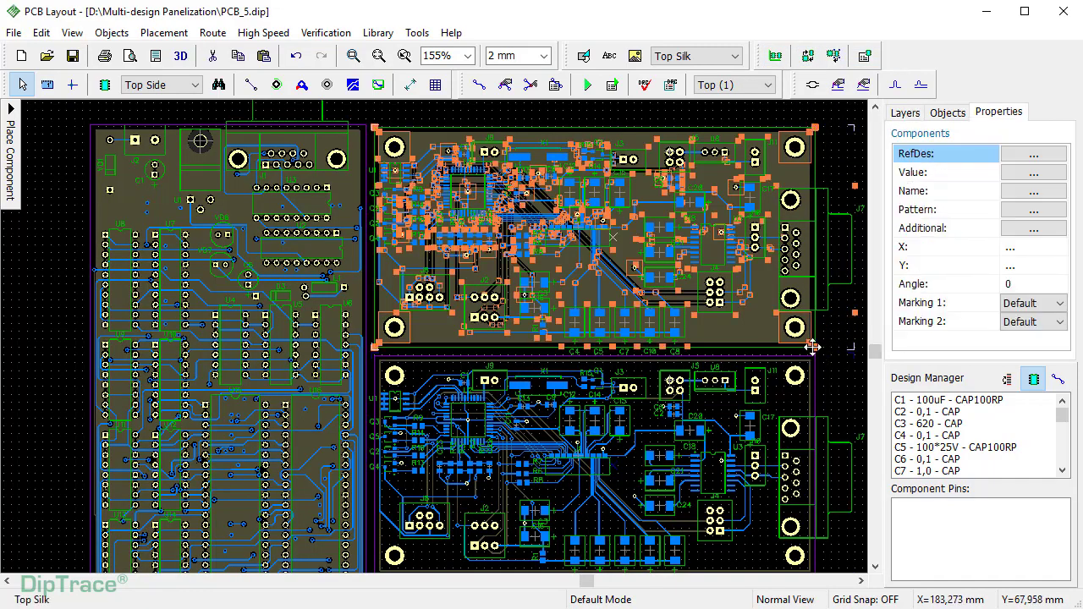